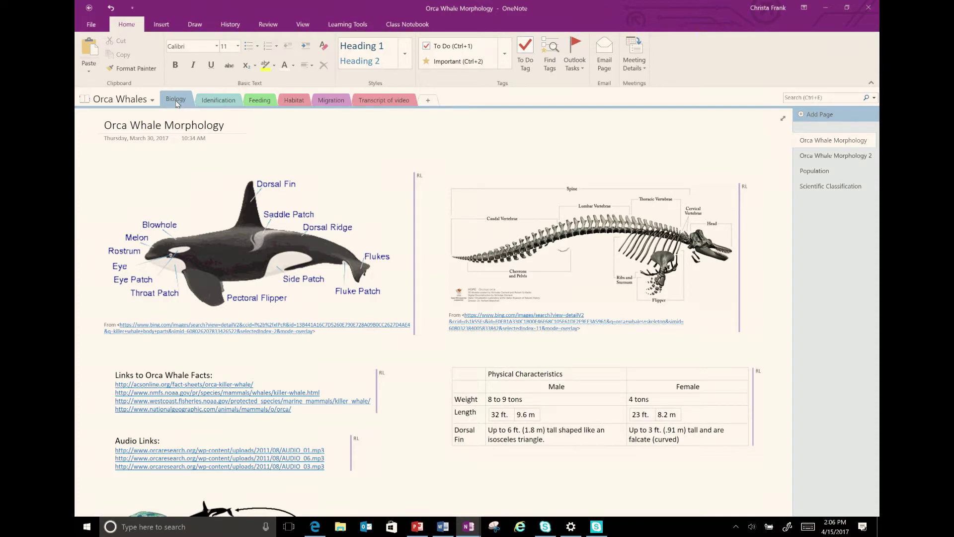
Browse the Identification, Feeding and Habitat sections of the notebook
click(213, 102)
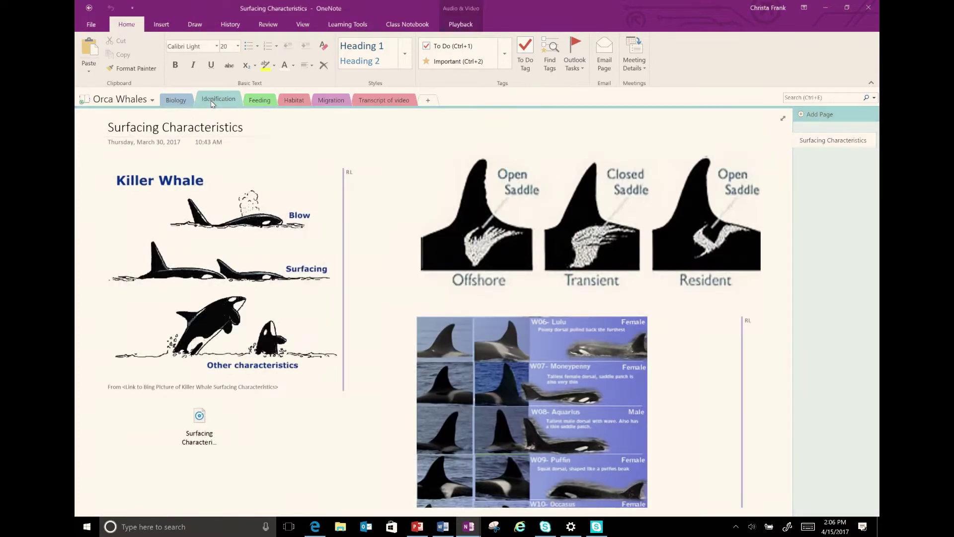
click(265, 103)
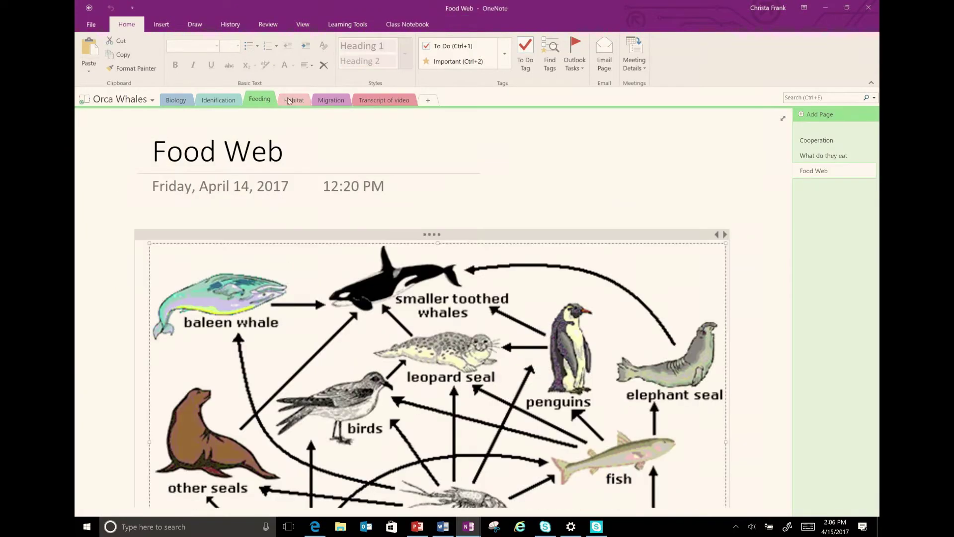
click(294, 101)
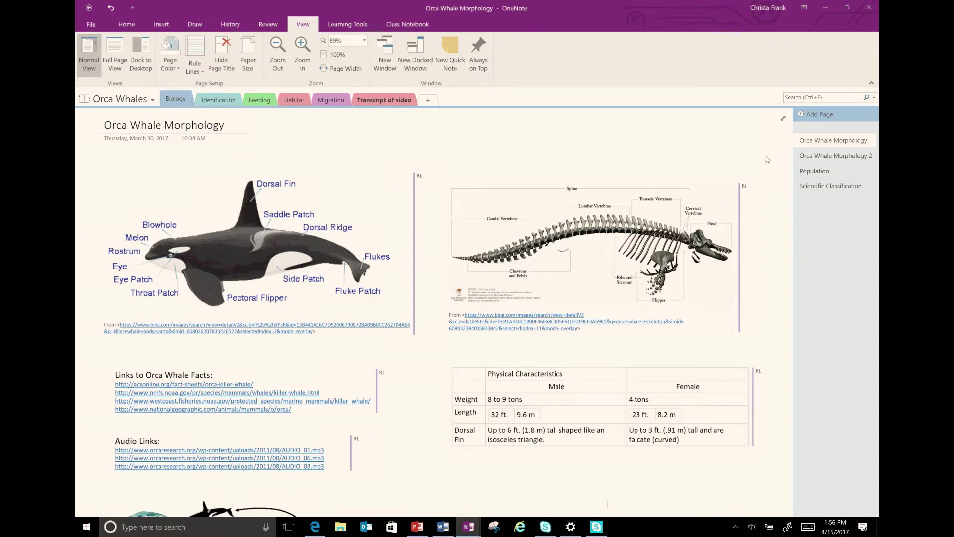
Go to the Orca Whale Morphology 2 page and scroll down to its links and food web picture
click(836, 155)
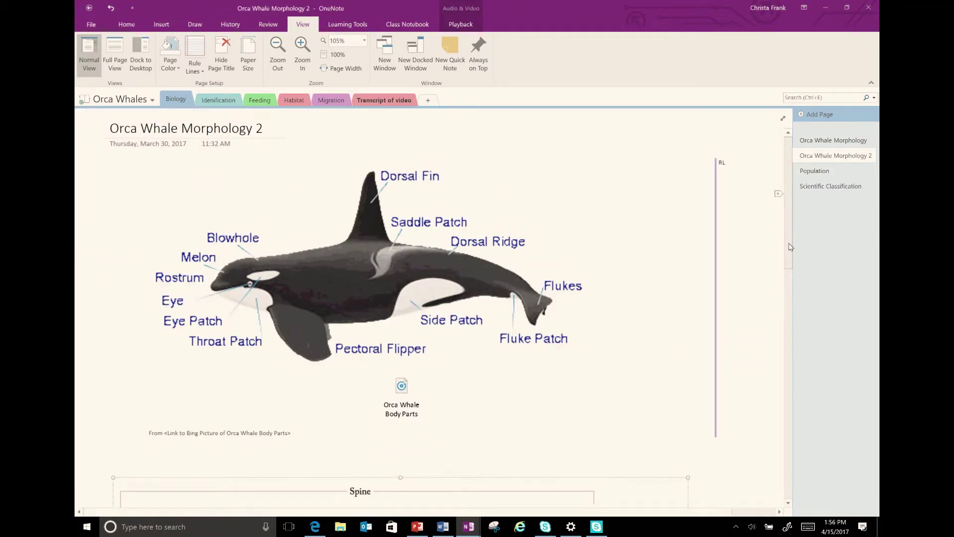
scroll(793, 212, down, 2)
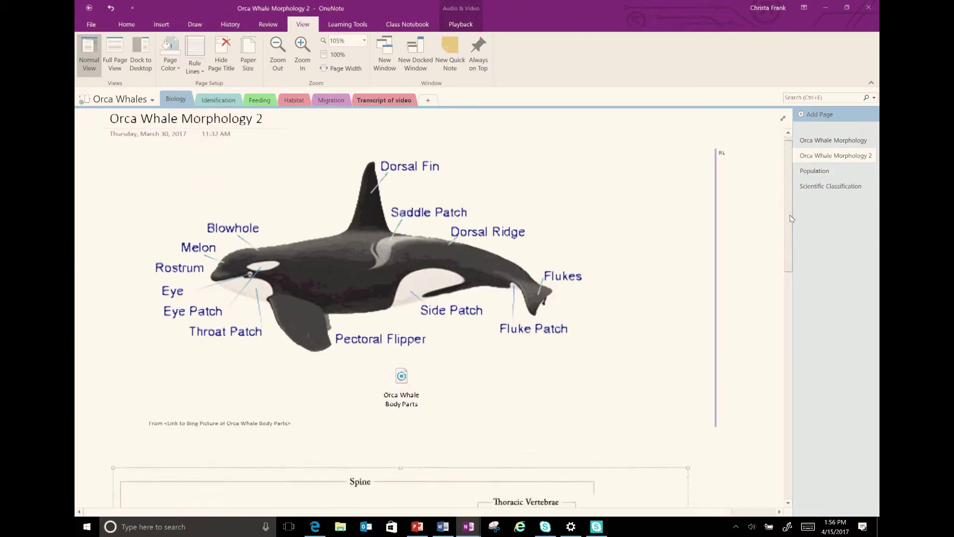
drag(792, 235, 782, 464)
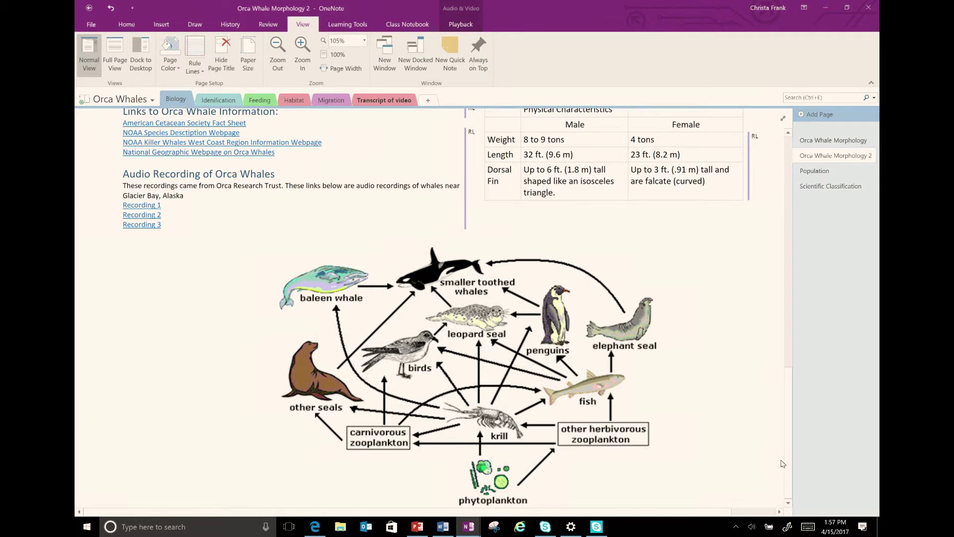
click(809, 143)
right_click(500, 379)
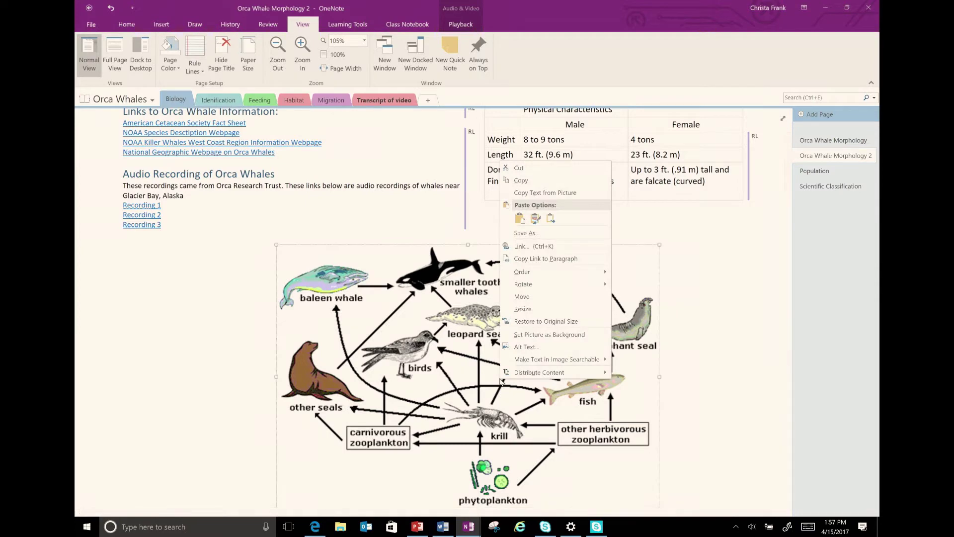
Enter 'Orca Whales' as the food web picture's alt text title and confirm it
click(519, 347)
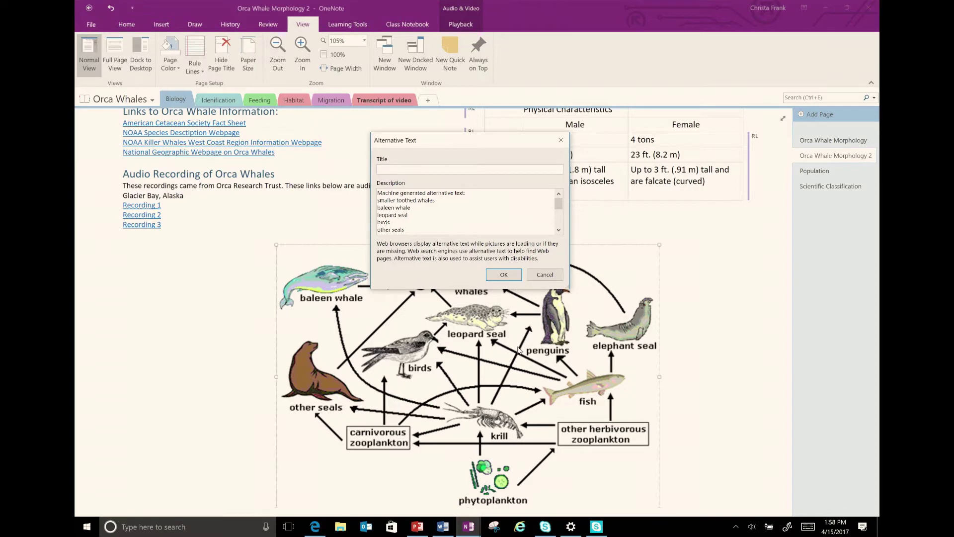
text(Orca Whales)
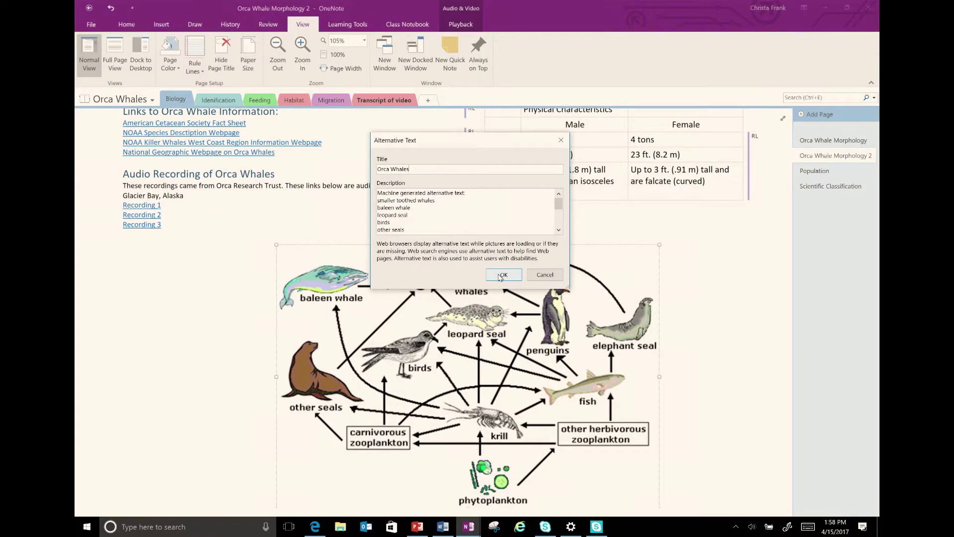
click(502, 275)
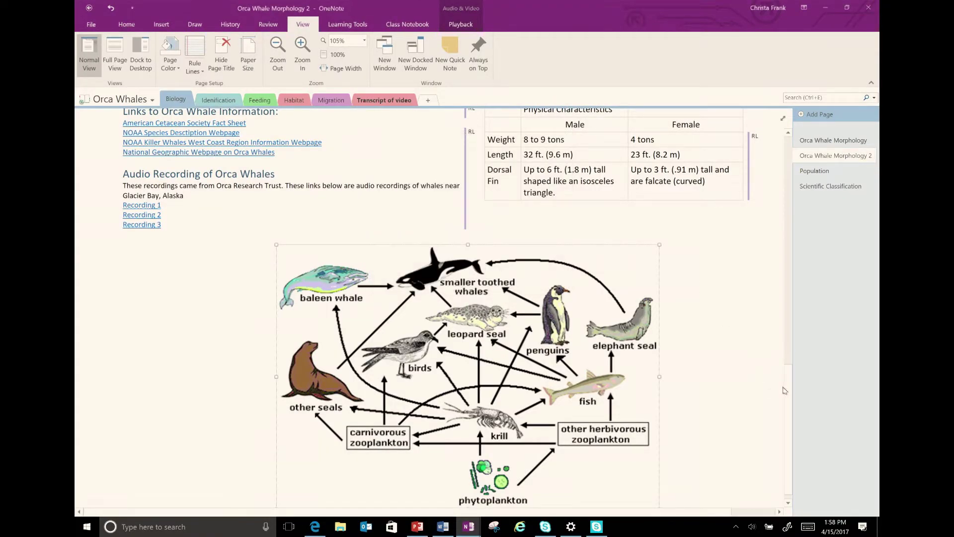
drag(790, 391, 822, 193)
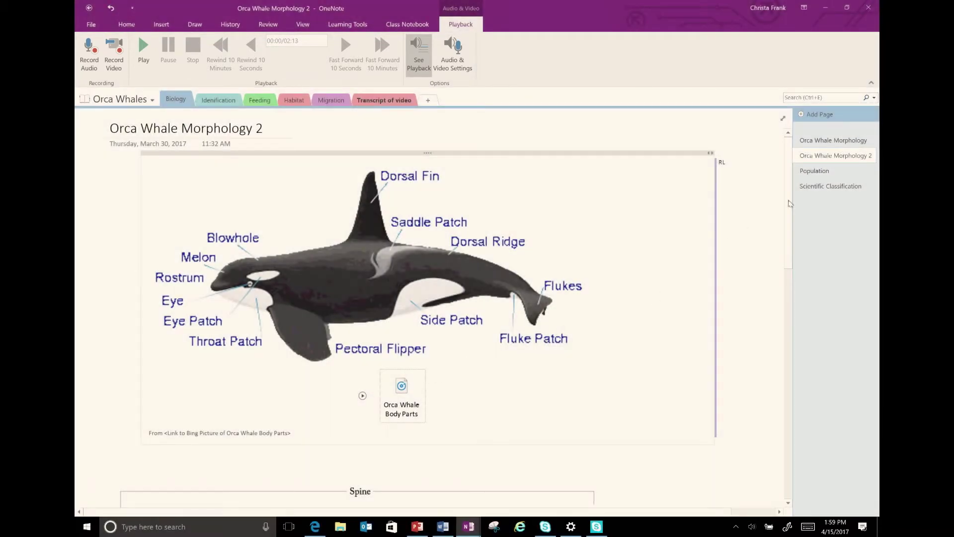
click(811, 142)
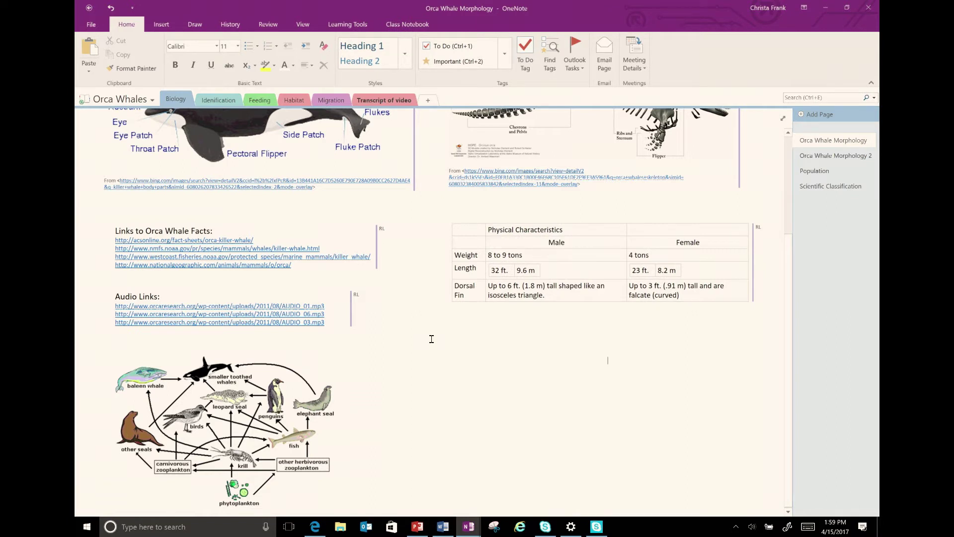
click(815, 158)
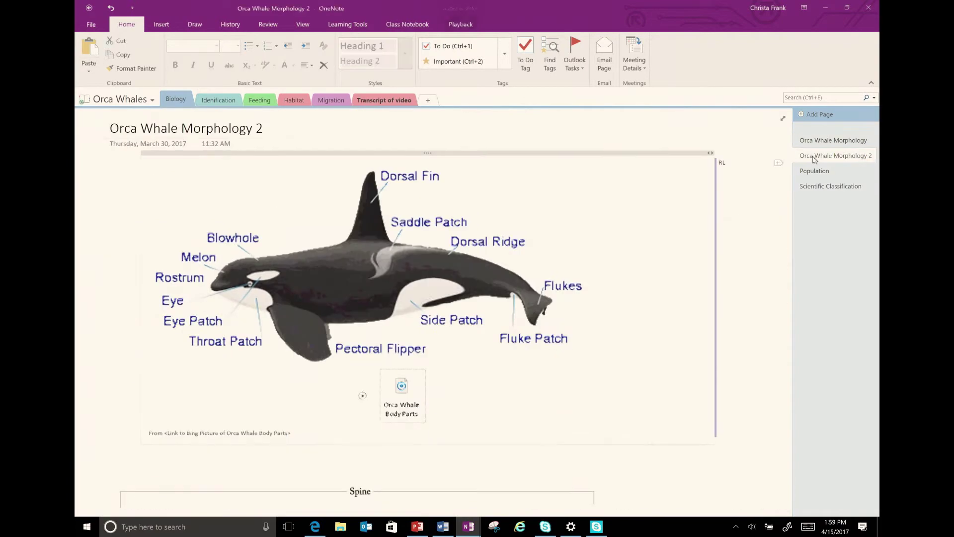
scroll(786, 219, down, 3)
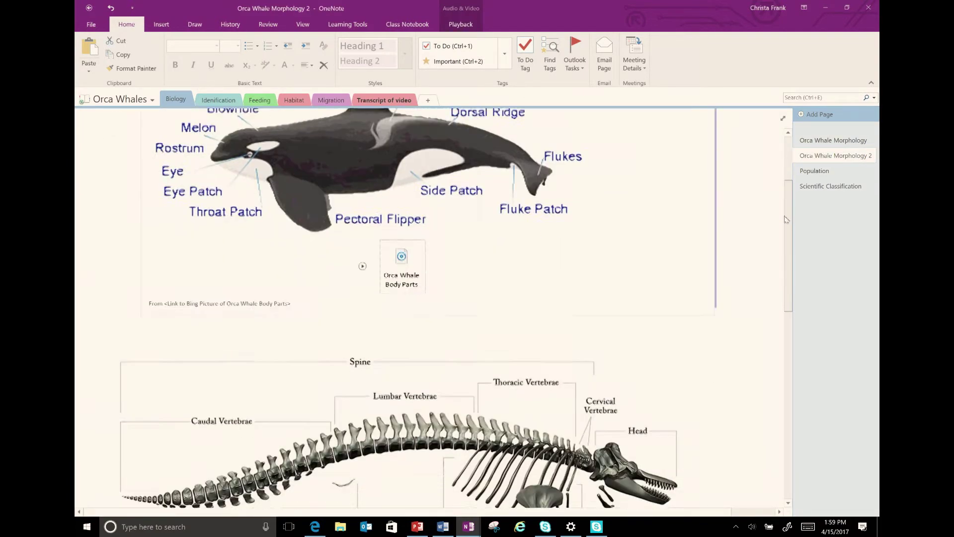
scroll(786, 219, down, 8)
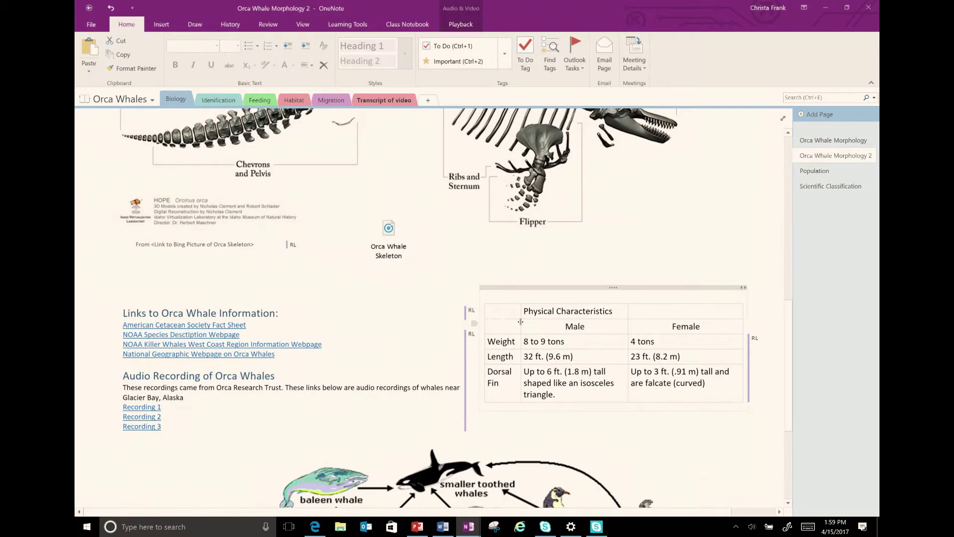
Leave the American Cetacean Society Fact Sheet link's text and address unchanged, then go to Orca Whale Morphology
right_click(162, 327)
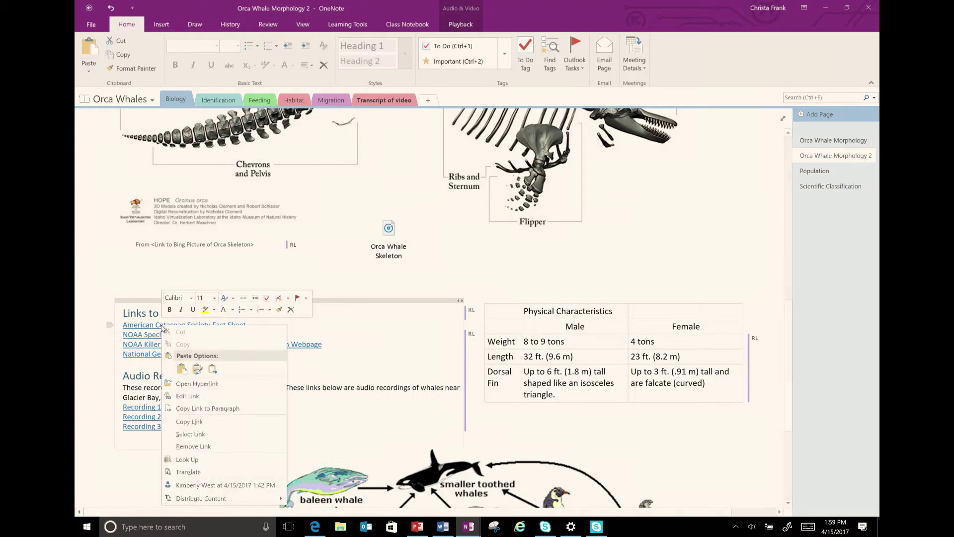
click(188, 396)
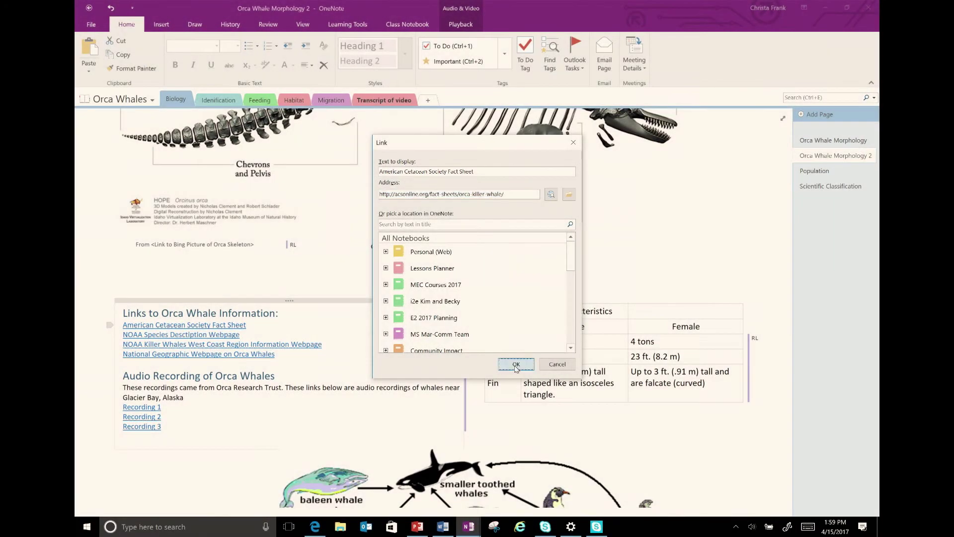
click(516, 364)
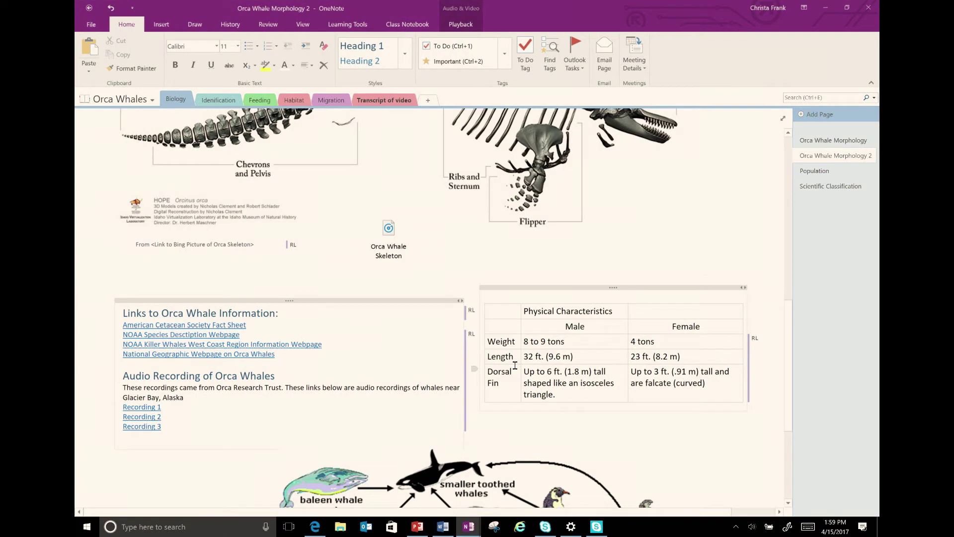
click(808, 142)
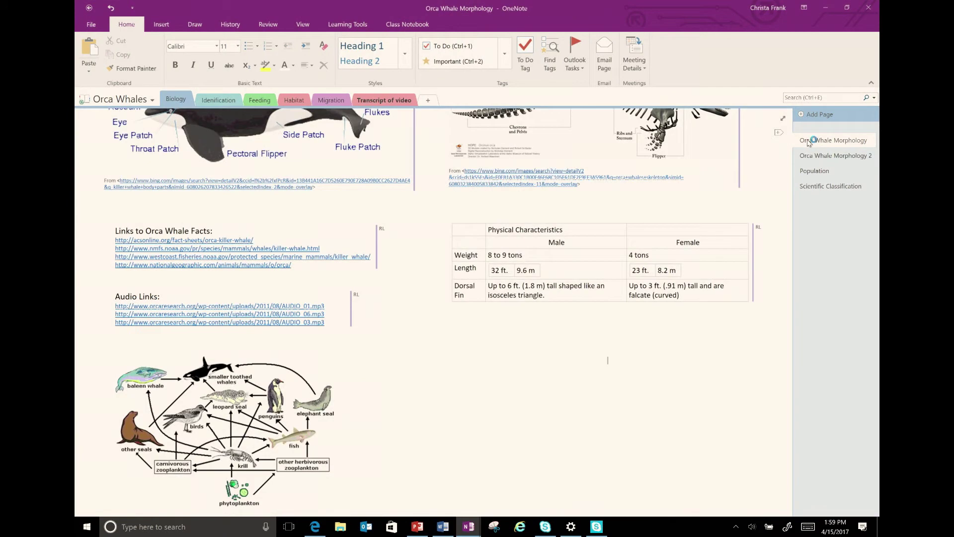
Go through Orca Whale Morphology 2 to the Population page with the summary sheet printout
click(608, 361)
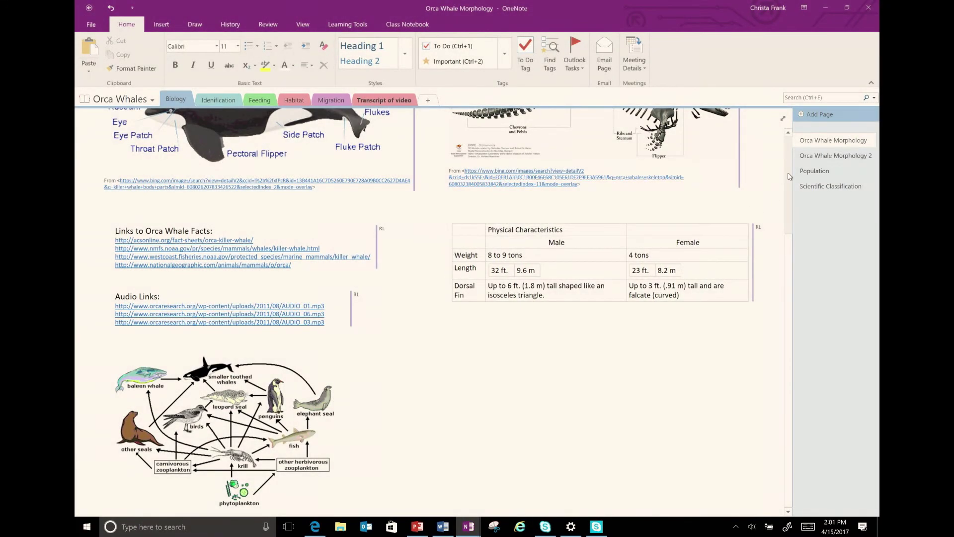
click(811, 156)
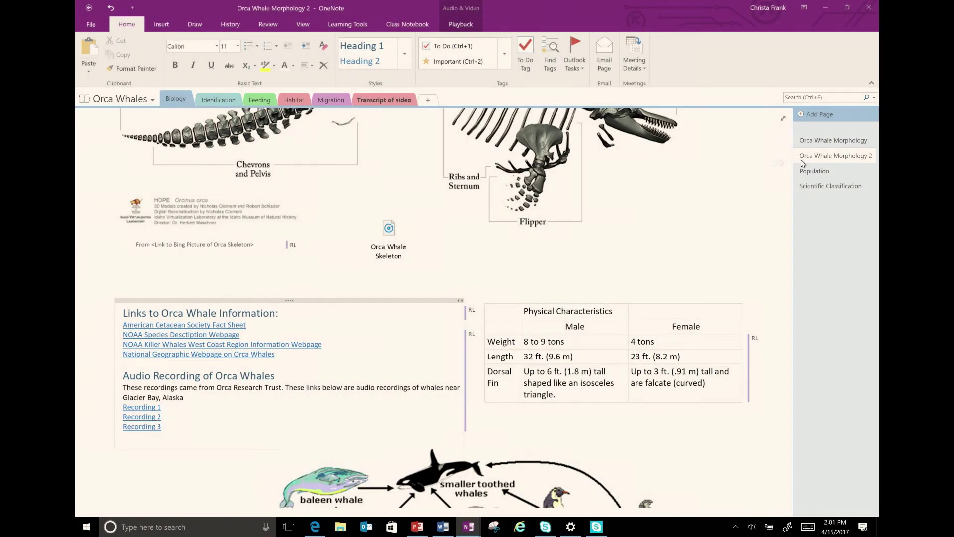
click(814, 174)
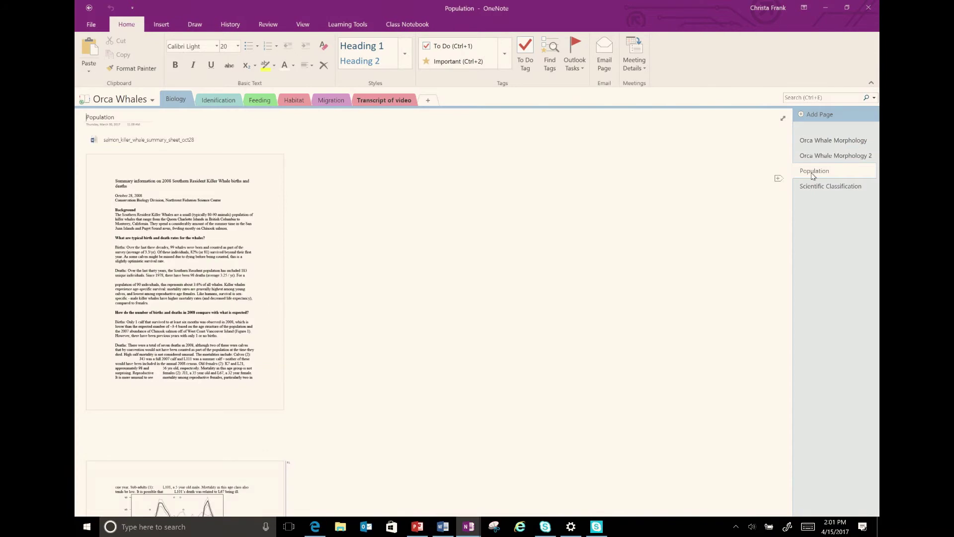
Set the view to Page Width and open the attached salmon_killer_whale_summary_sheet_oct28 Word file
click(303, 25)
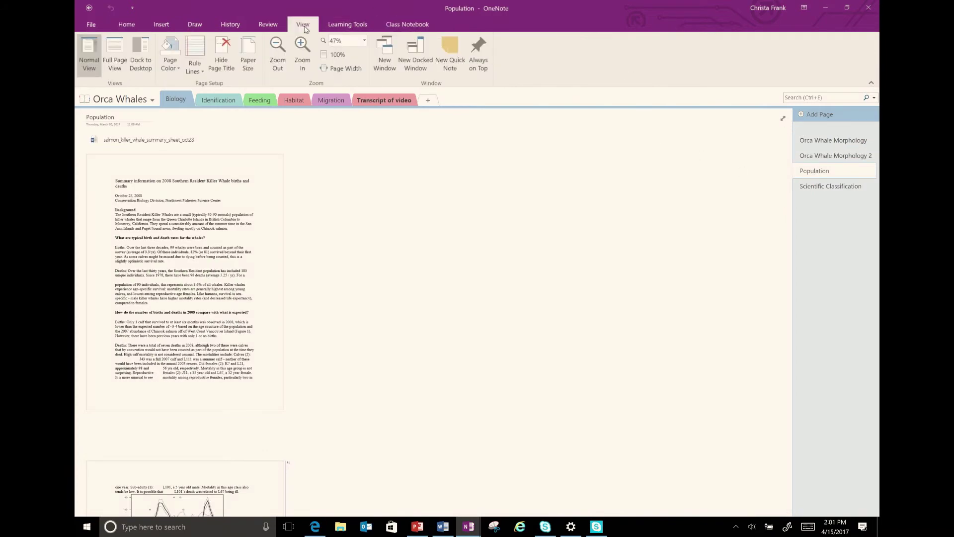
click(326, 68)
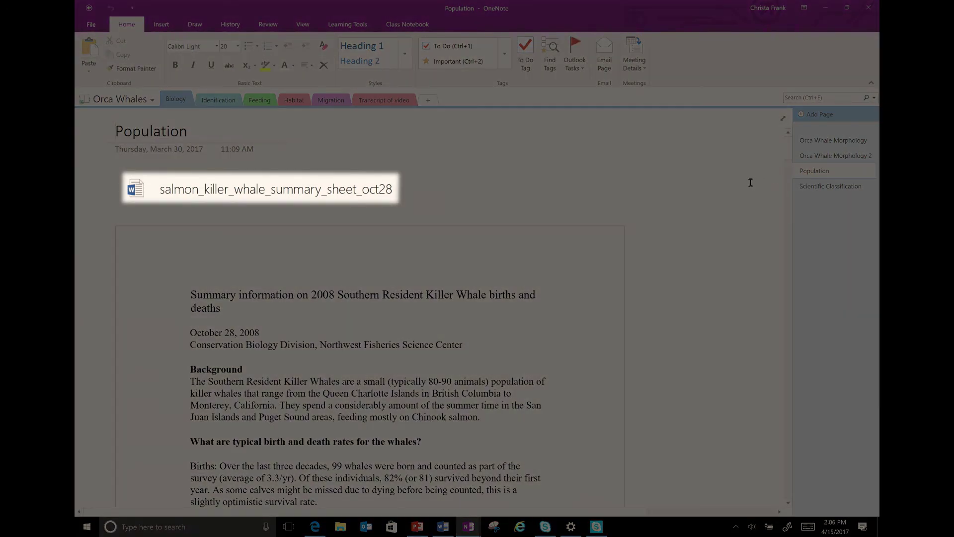
mouse_move(211, 193)
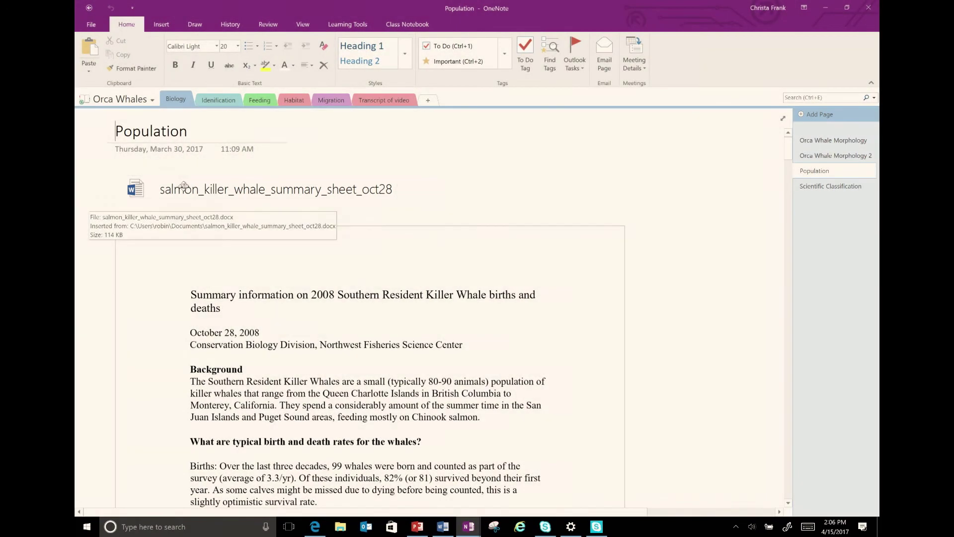
double_click(183, 189)
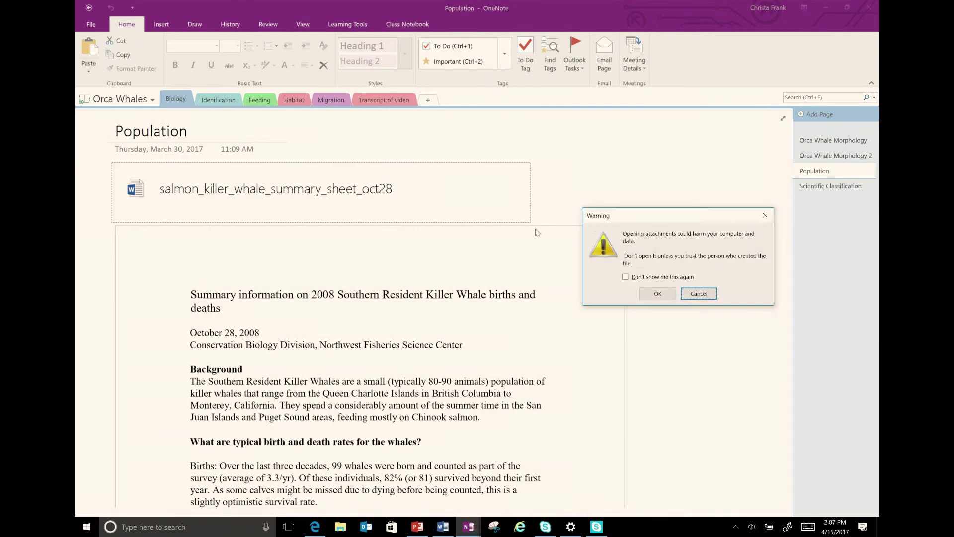
click(658, 293)
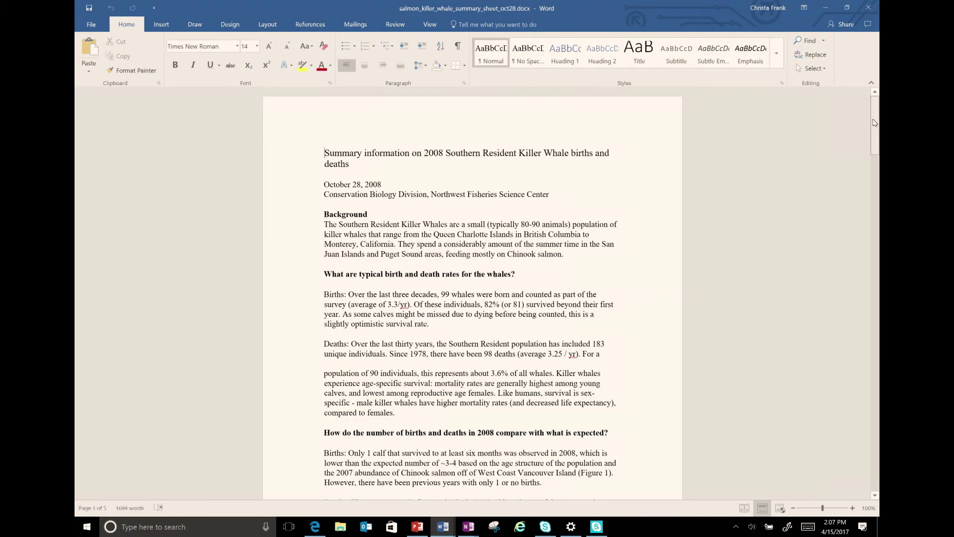
drag(875, 122, 876, 427)
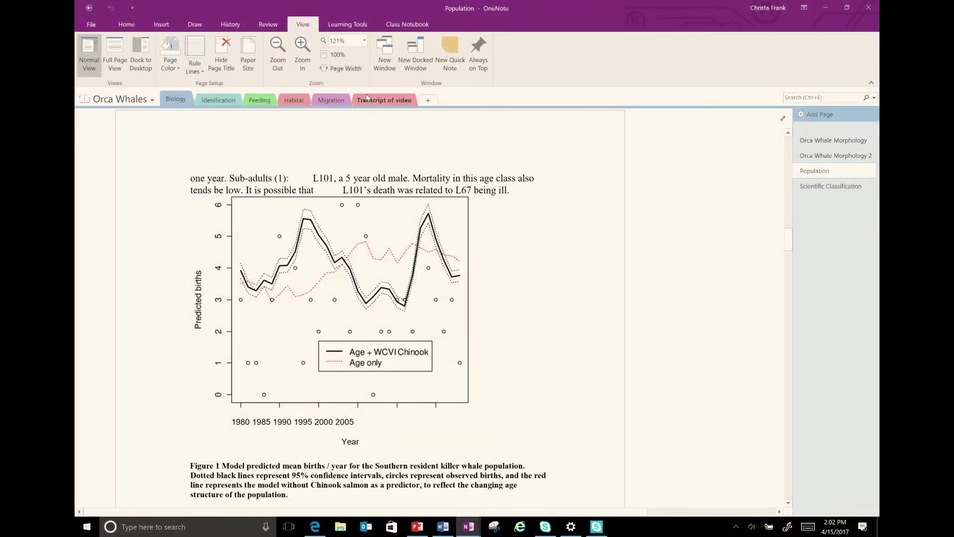
Run Check Accessibility from the Review ribbon on the Population page
click(269, 27)
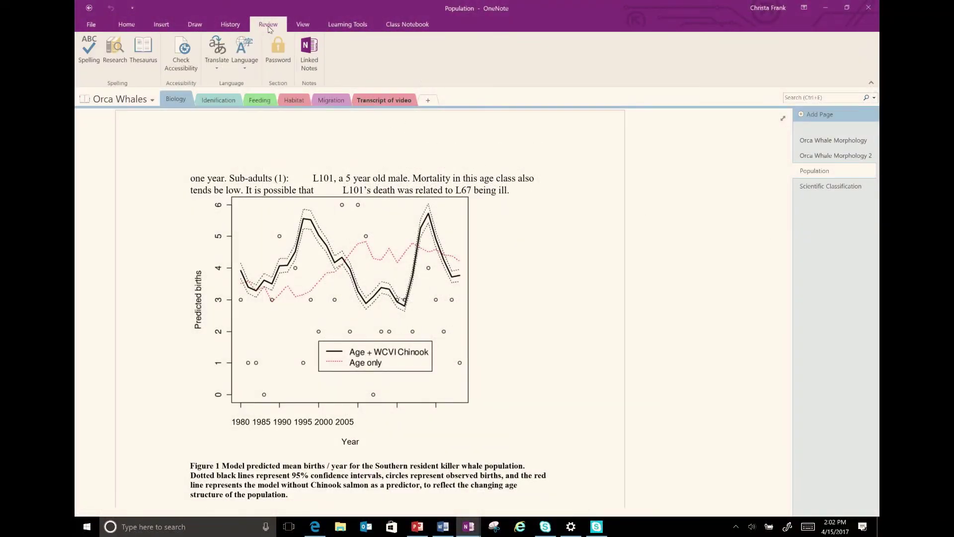
click(180, 49)
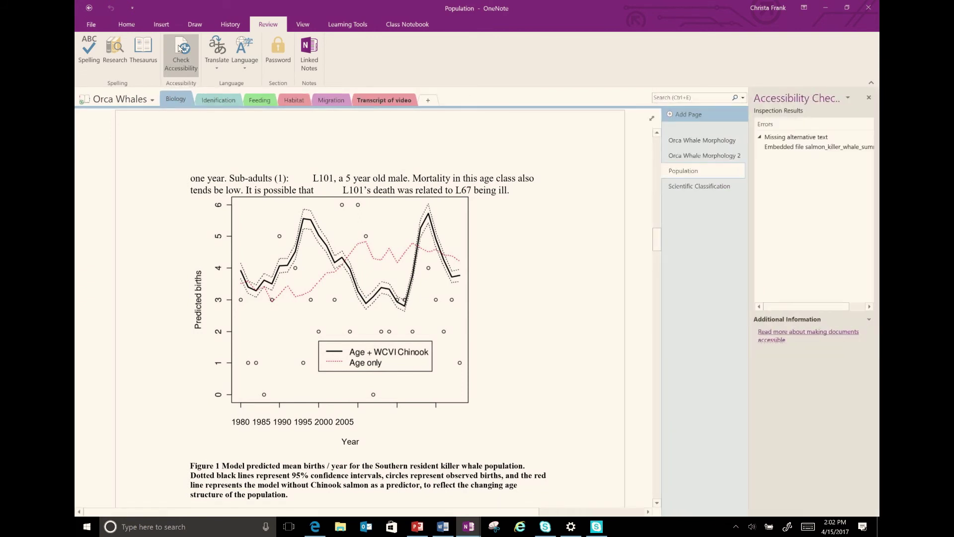